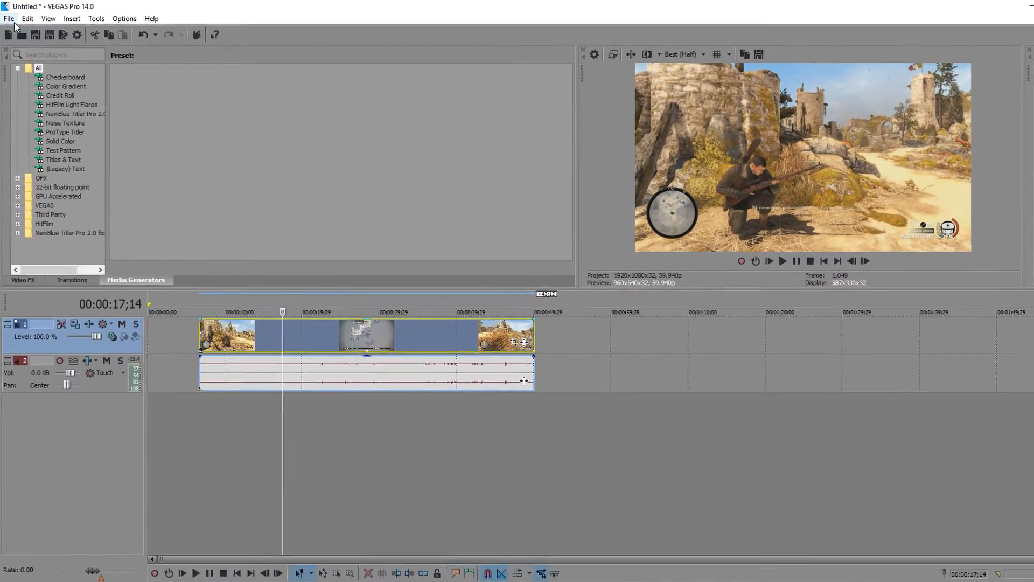
Open the Render As settings and select the 1080p - 60FPS - mp4 template of Sony AVC/MVC among those matching the project settings
left_click(9, 18)
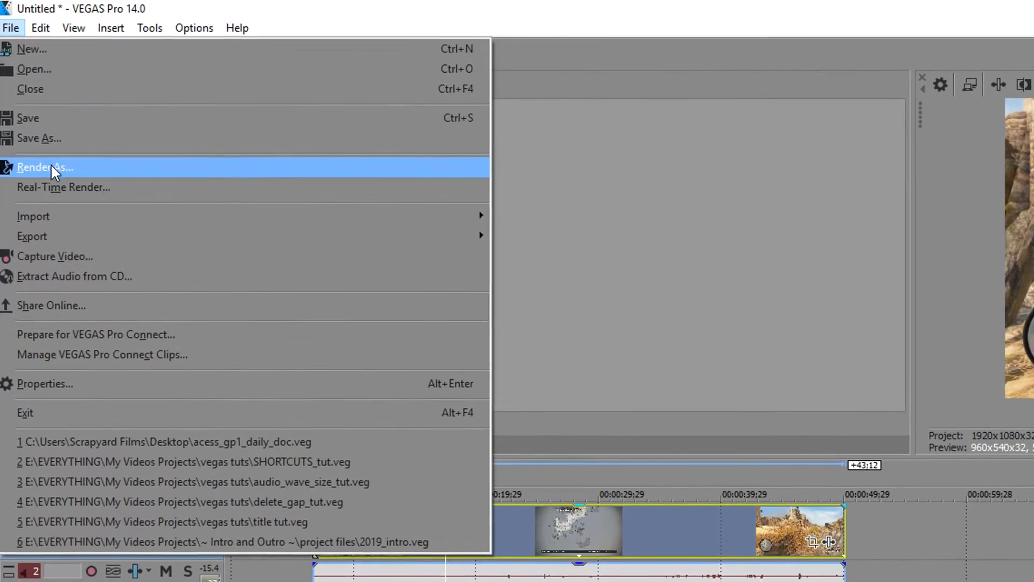
left_click(32, 101)
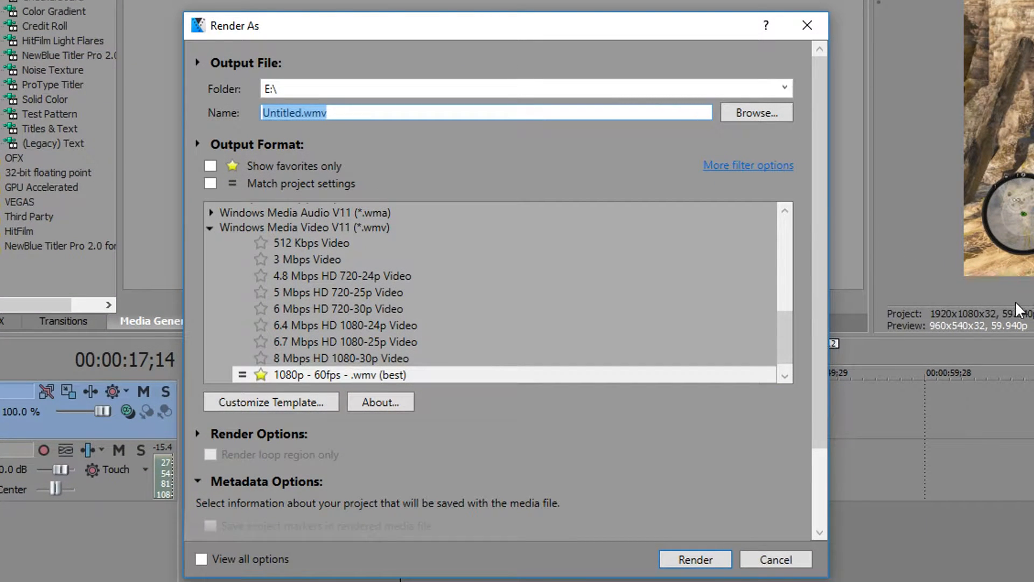
left_click(209, 180)
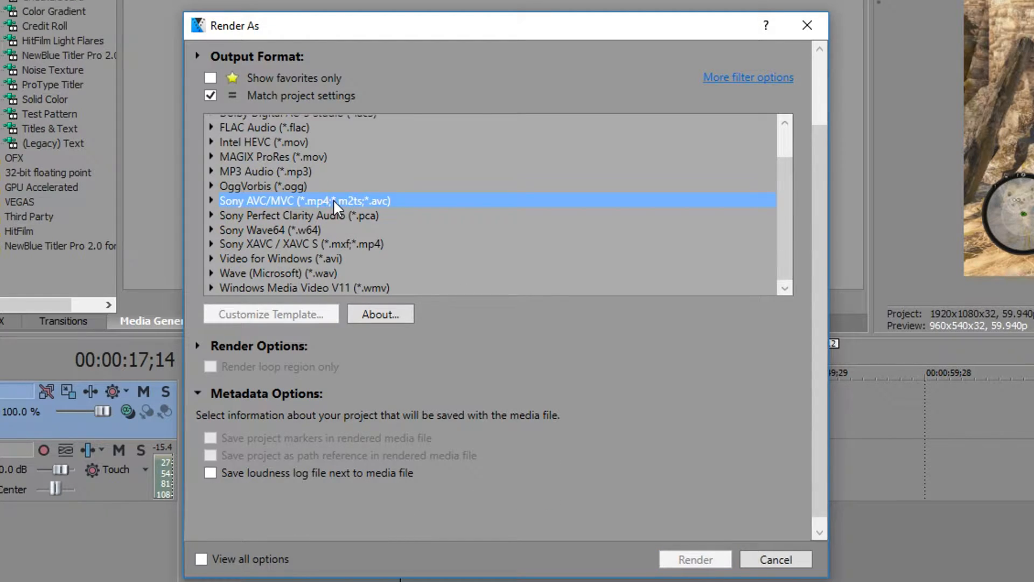
left_click(211, 201)
left_click(311, 216)
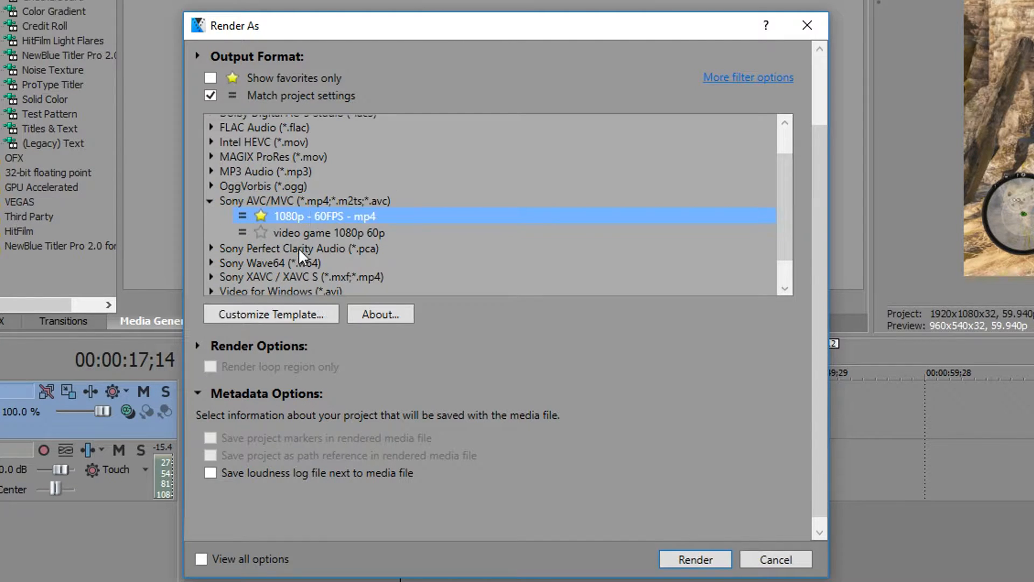
Turn off the project-settings filter and open the Sony AVC/MVC template Internet 1920x1080-30p for customizing
left_click(211, 95)
scroll(331, 186, "down", 4)
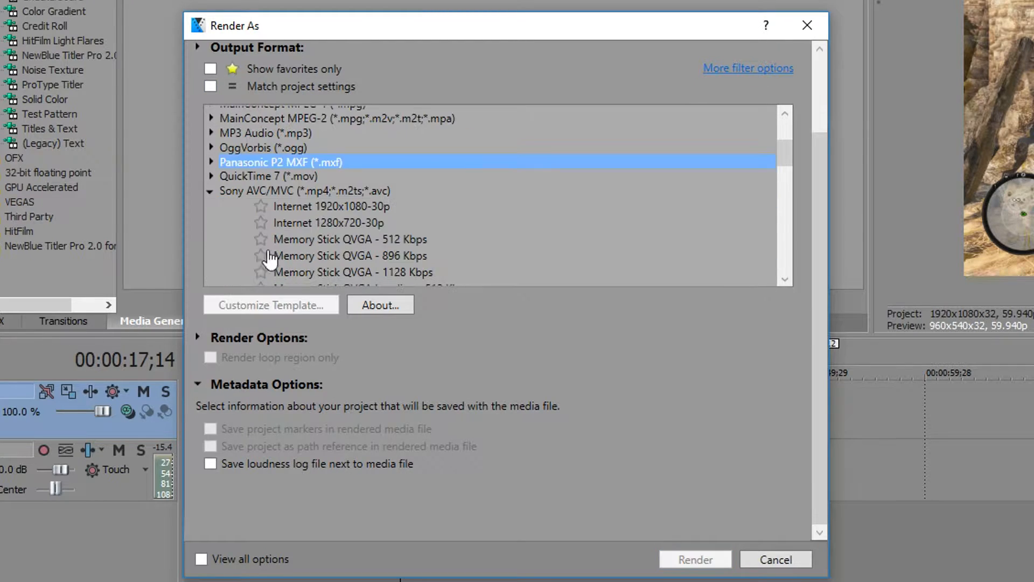
scroll(324, 226, "down", 1)
left_click(314, 160)
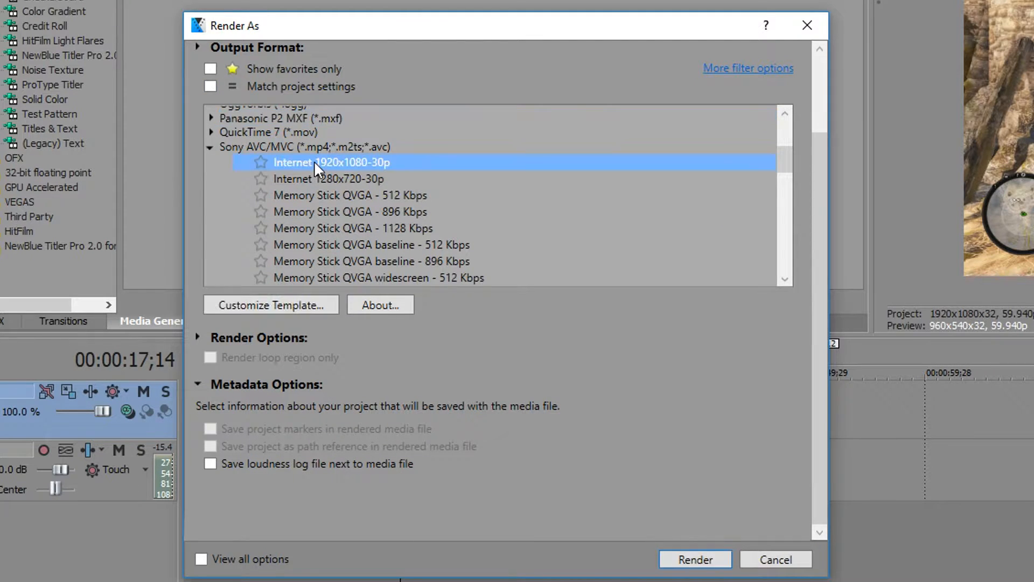
left_click(315, 307)
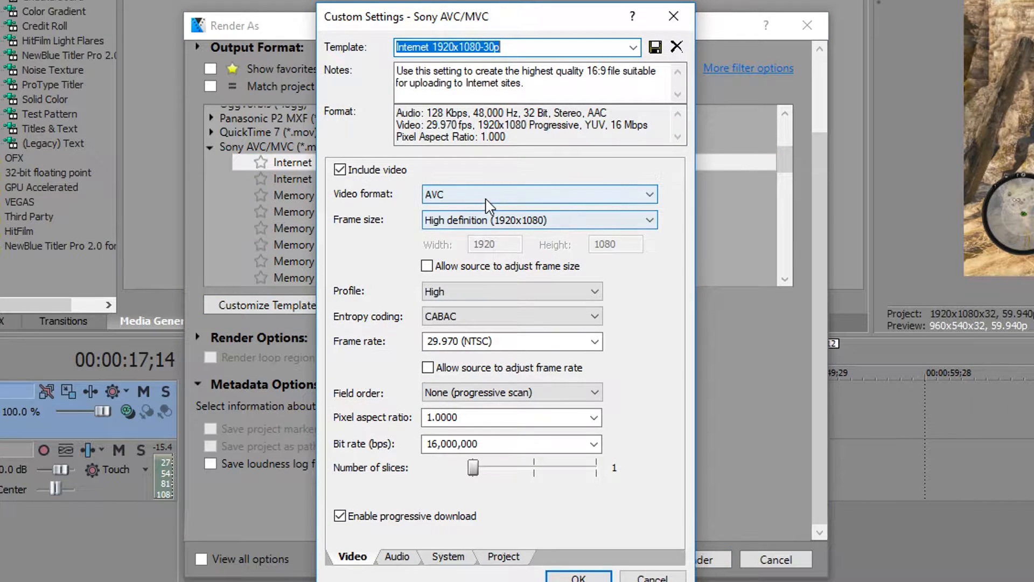
Keep AVC as the video format and set the template's frame rate to 59.940 (Double NTSC)
left_click(487, 199)
left_click(491, 197)
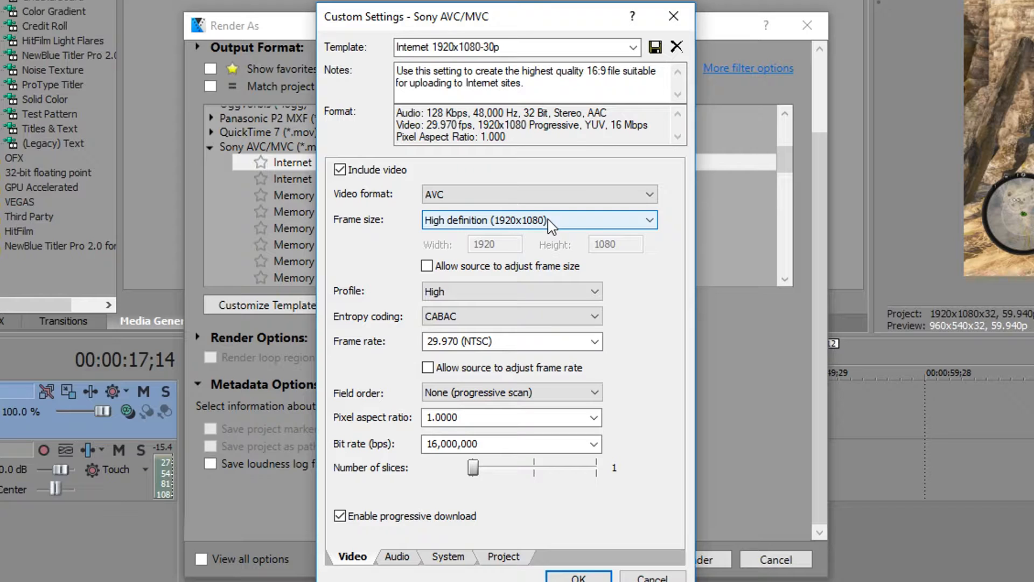
left_click(595, 341)
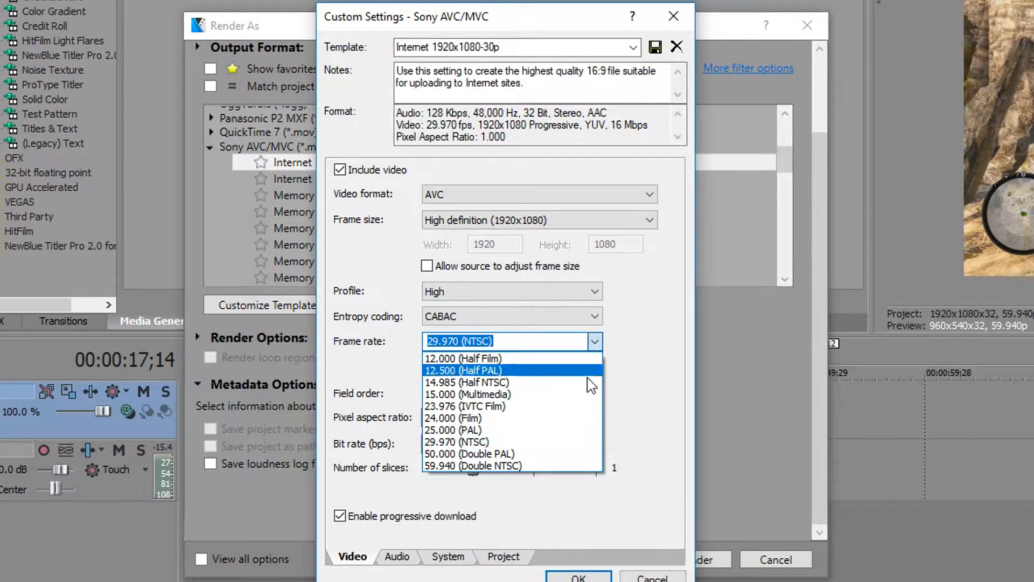
left_click(510, 466)
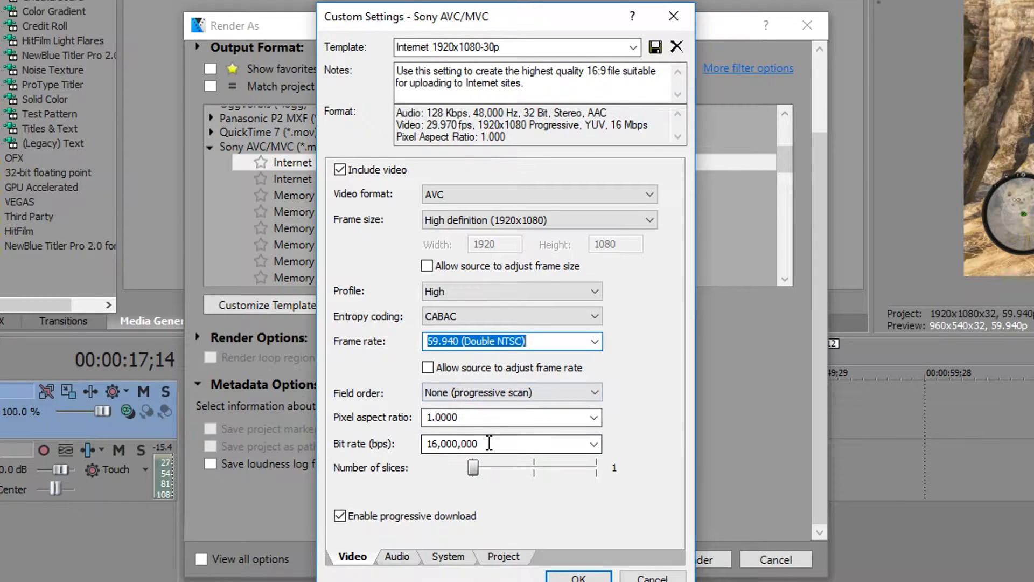
Set the template's video bit rate to 25,999,360 bps
left_click(593, 444)
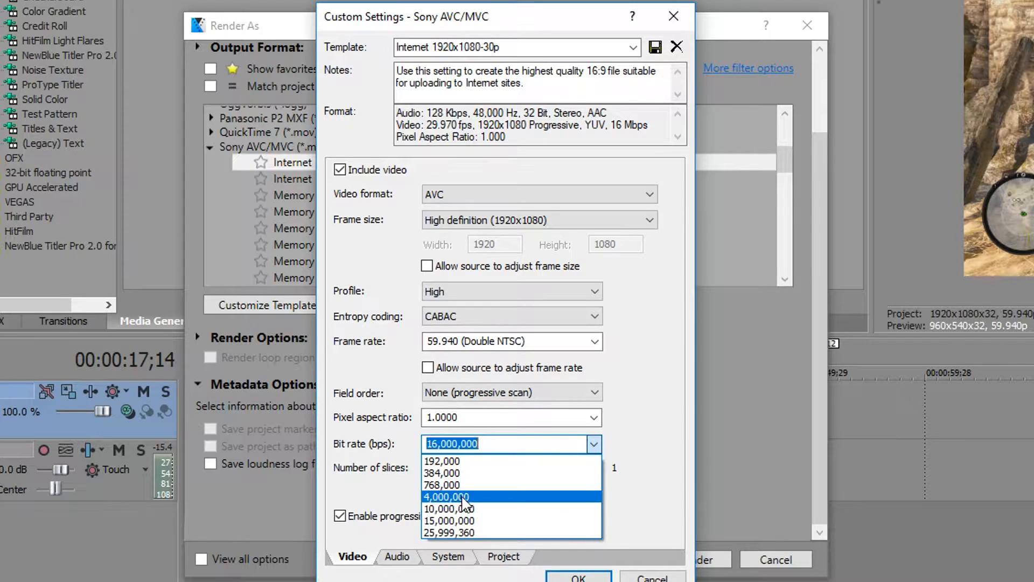
left_click(455, 520)
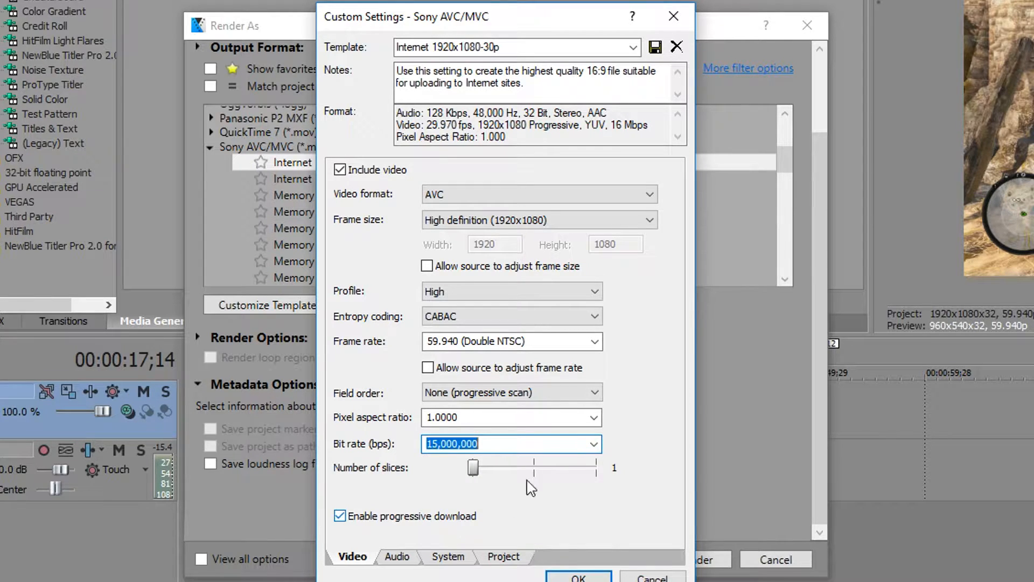
left_click(593, 444)
left_click(461, 533)
left_click(475, 445)
left_click(510, 447)
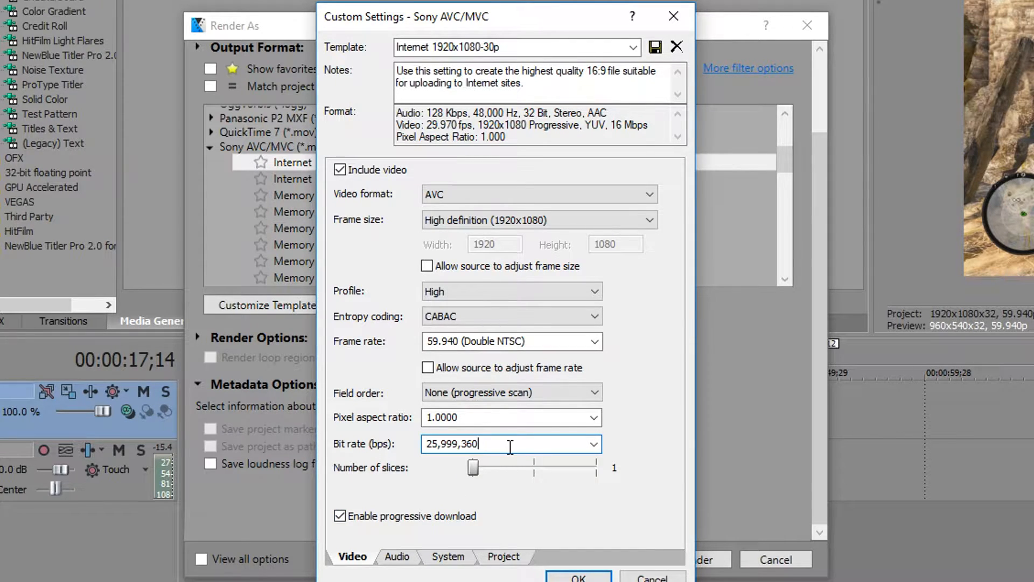
left_click_drag(510, 446, 404, 443)
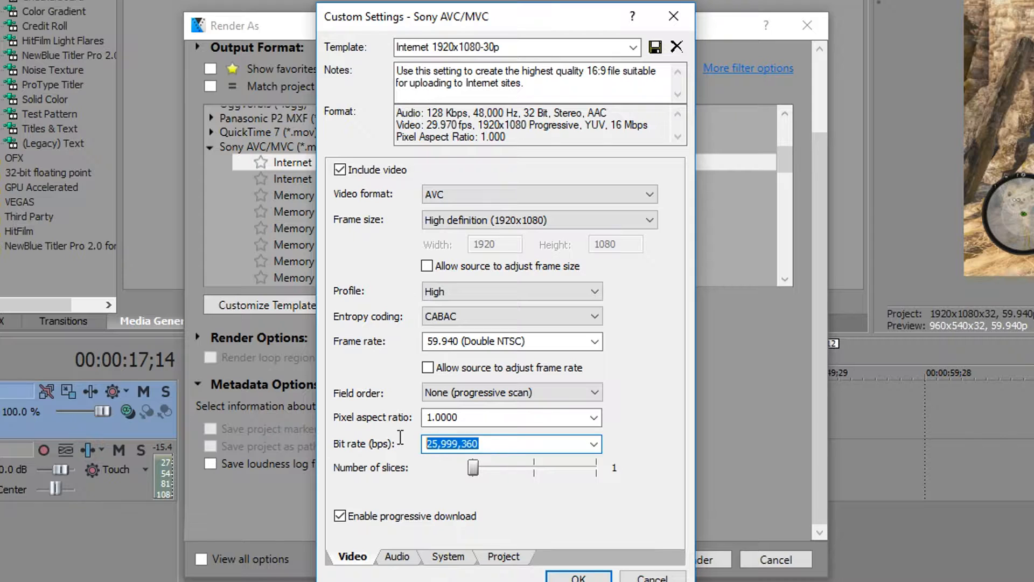
Set the template's audio bit rate to 320,000 bps
left_click(398, 557)
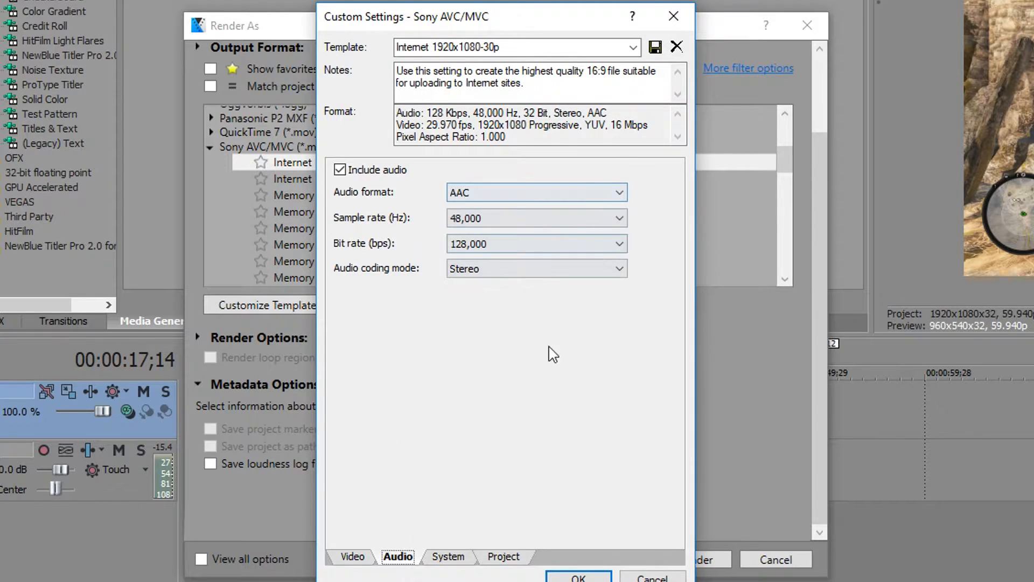
left_click(512, 244)
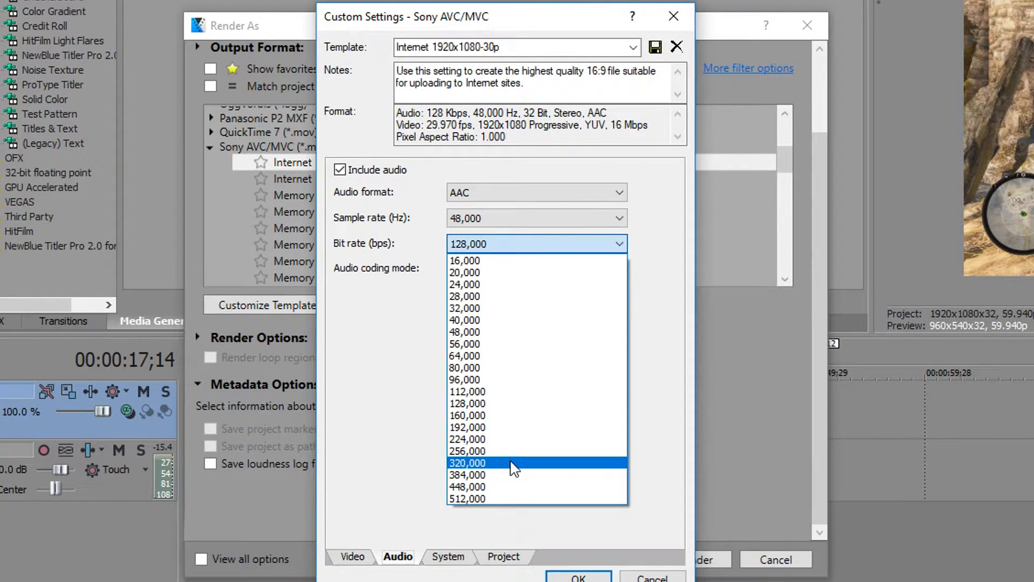
left_click(513, 465)
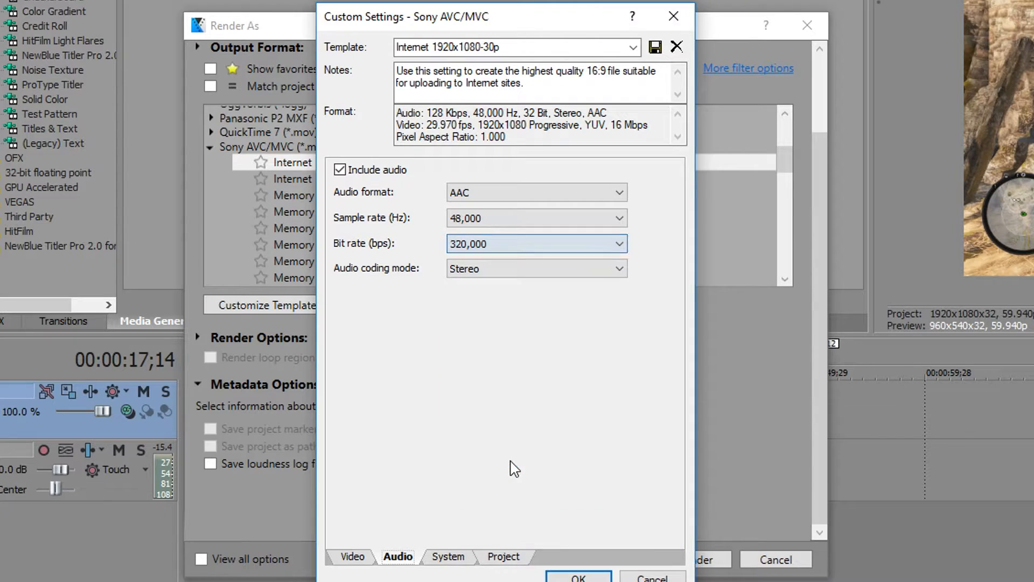
Set the template's video rendering quality to Best and accept the custom Sony AVC/MVC settings
left_click(447, 558)
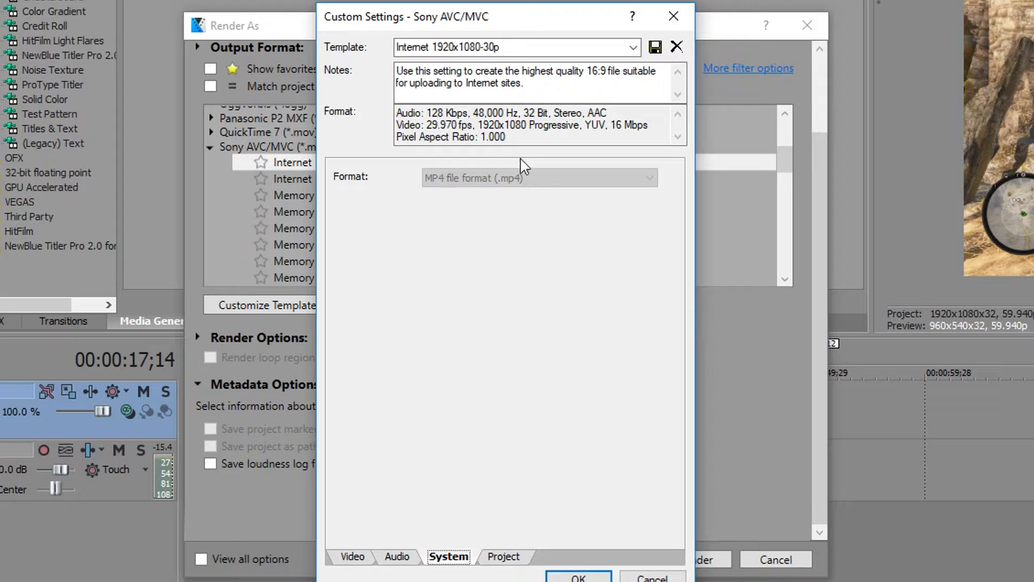
key("ctrl+Tab")
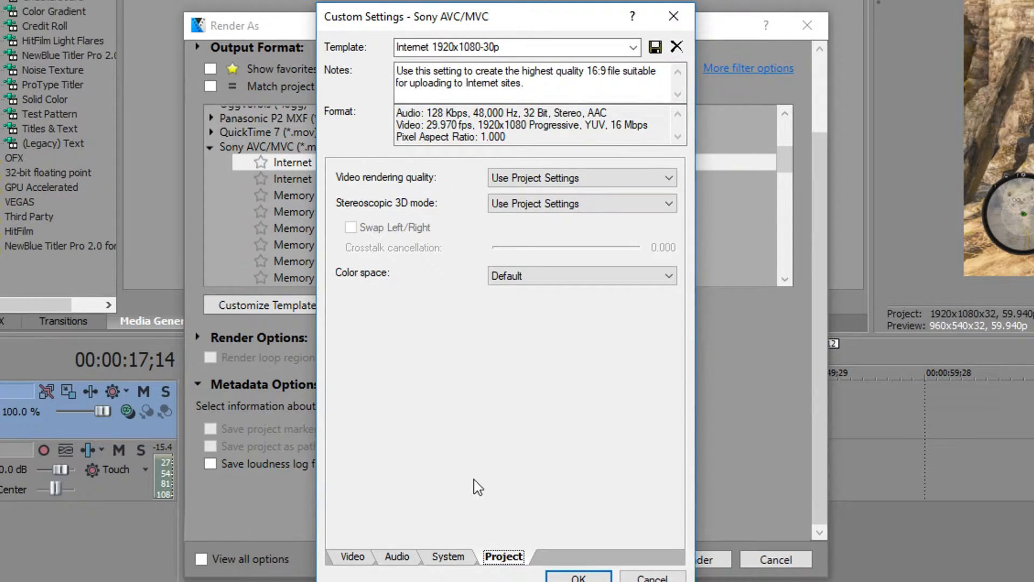
left_click(533, 180)
left_click(536, 243)
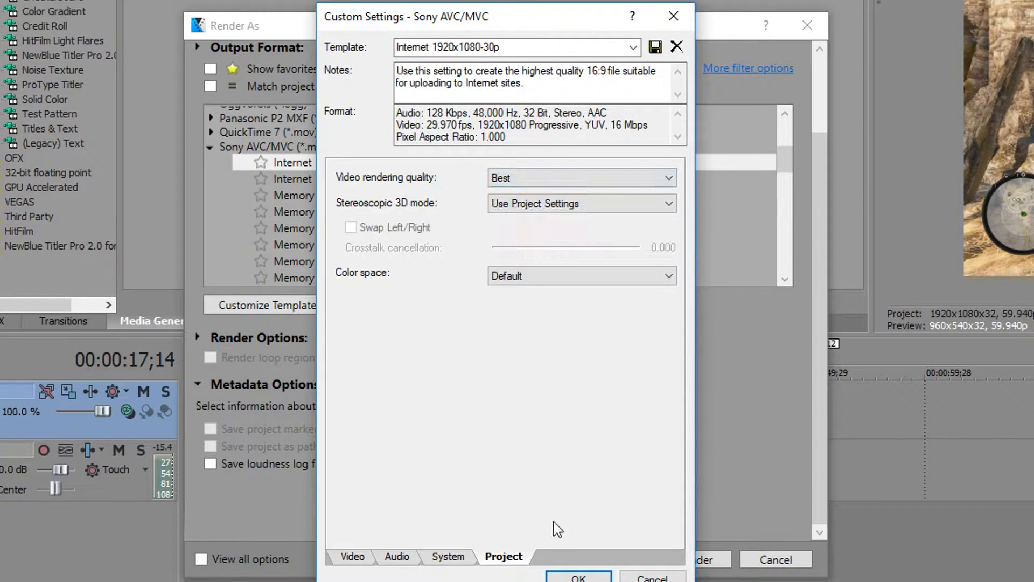
left_click(565, 572)
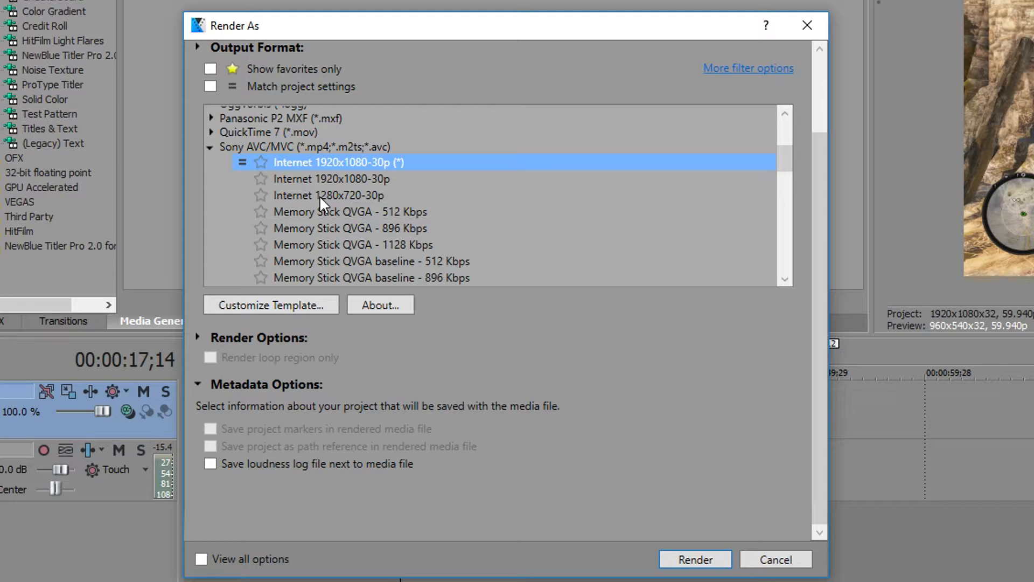
Collapse the Sony AVC/MVC formats and select the XAVC S Long 1920x1080-59.94p template under Sony XAVC / XAVC S
left_click(210, 147)
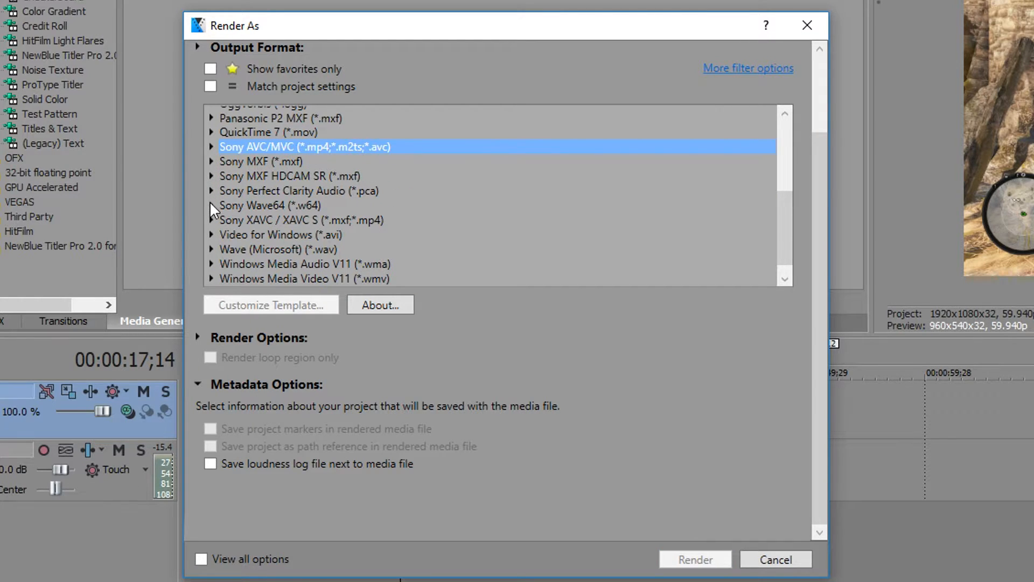
left_click(249, 220)
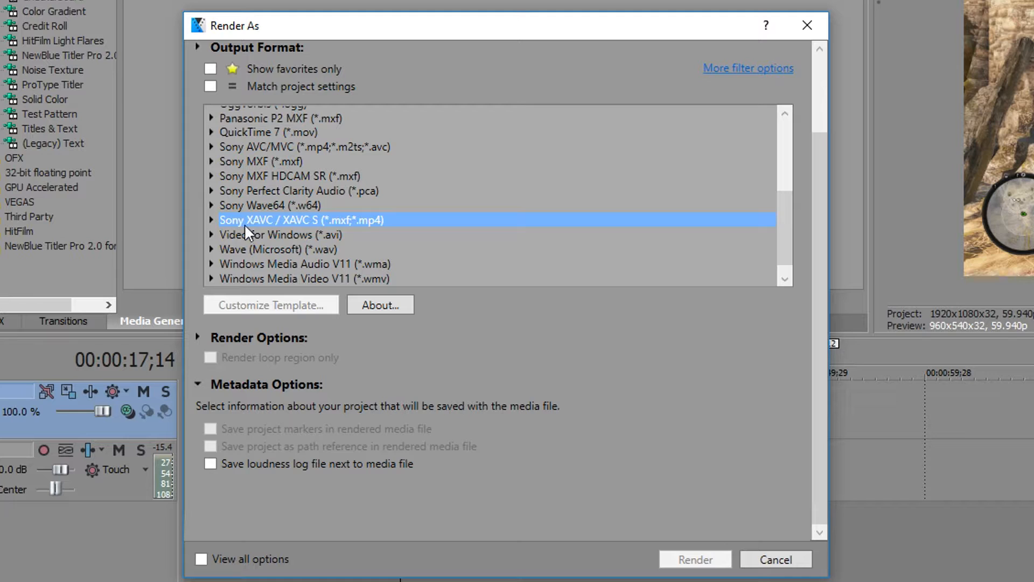
left_click(210, 219)
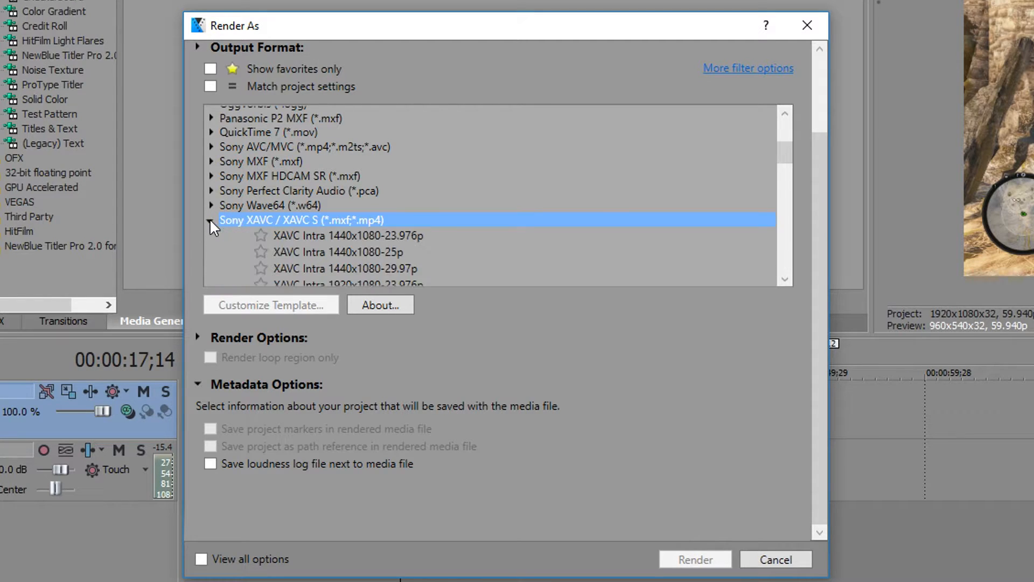
scroll(343, 151, "down", 5)
scroll(404, 182, "down", 10)
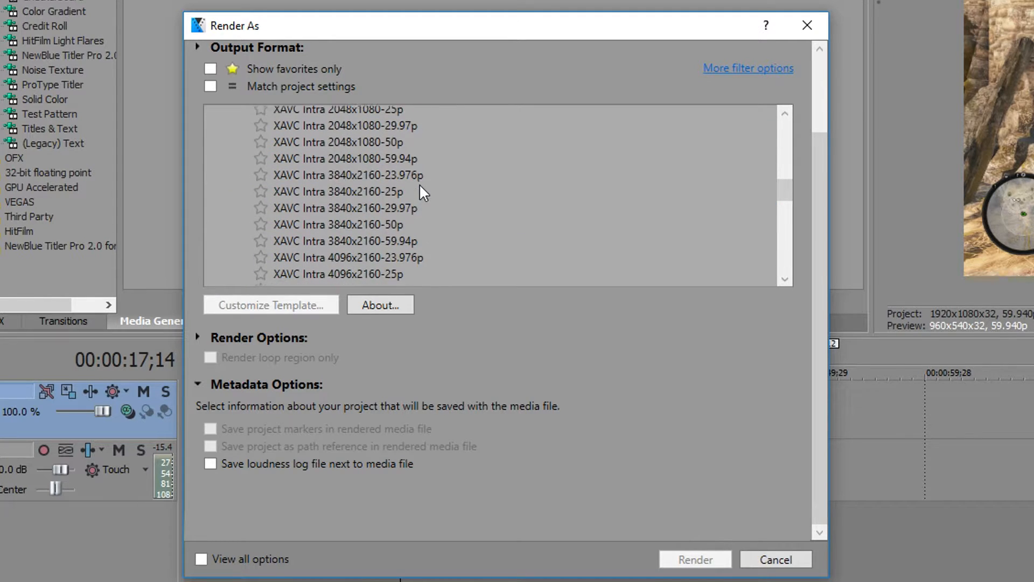
scroll(284, 184, "up", 2)
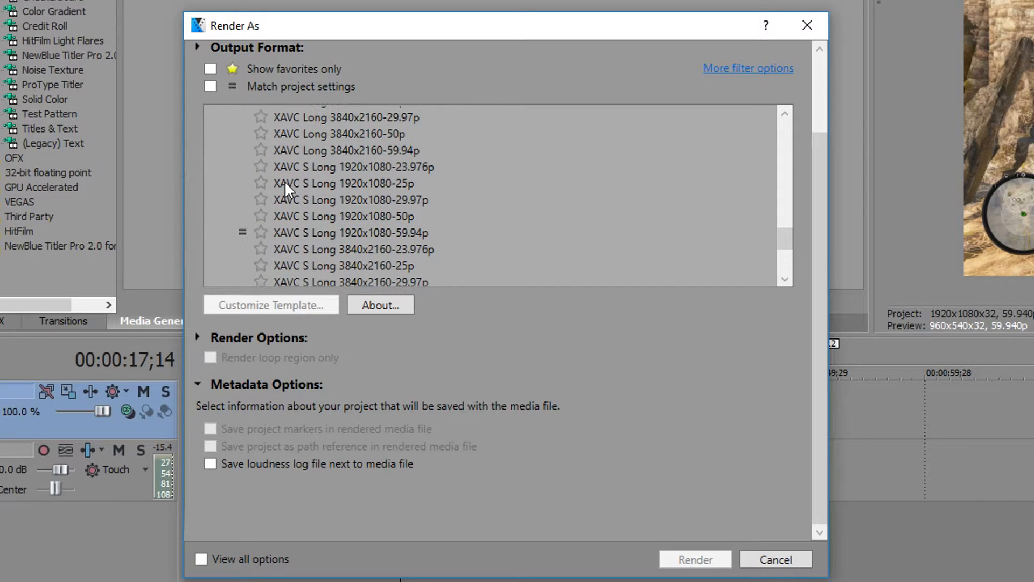
left_click(297, 233)
Limit the output format list to templates that match the project settings
scroll(467, 212, "up", 8)
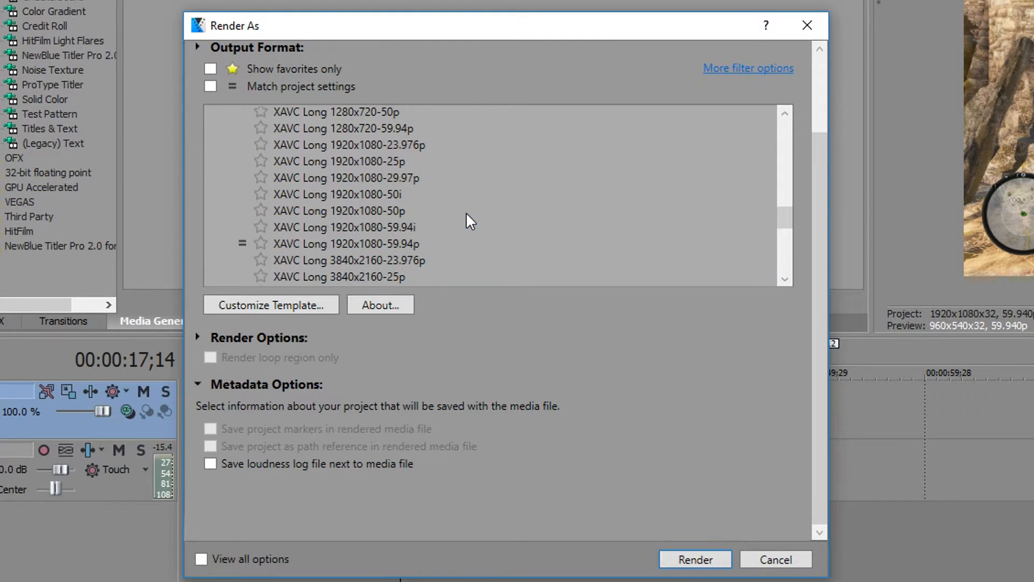
scroll(417, 186, "up", 5)
left_click(210, 86)
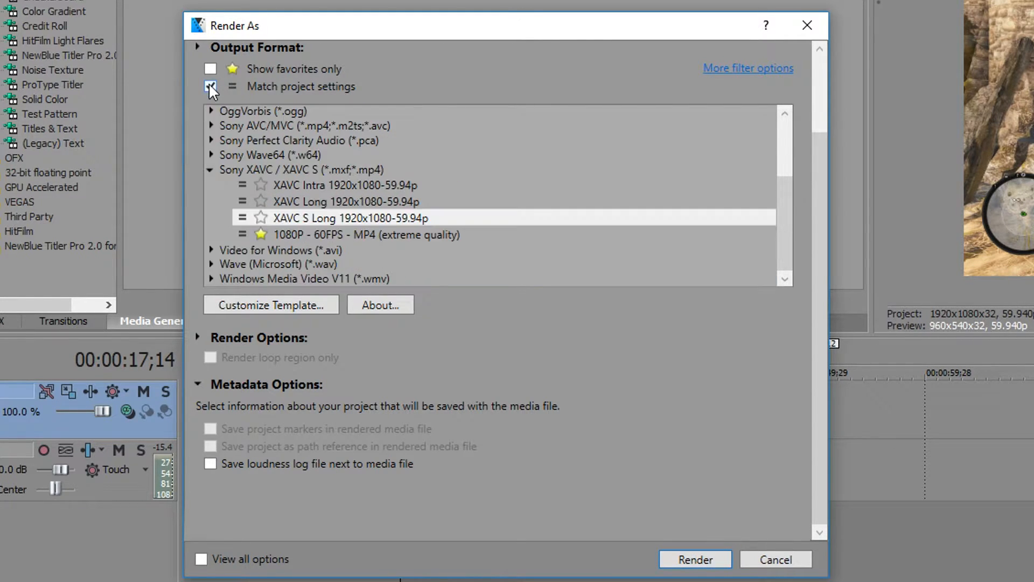
Go through the matching XAVC Intra, XAVC Long and XAVC S Long 1920x1080-59.94p templates
left_click(336, 184)
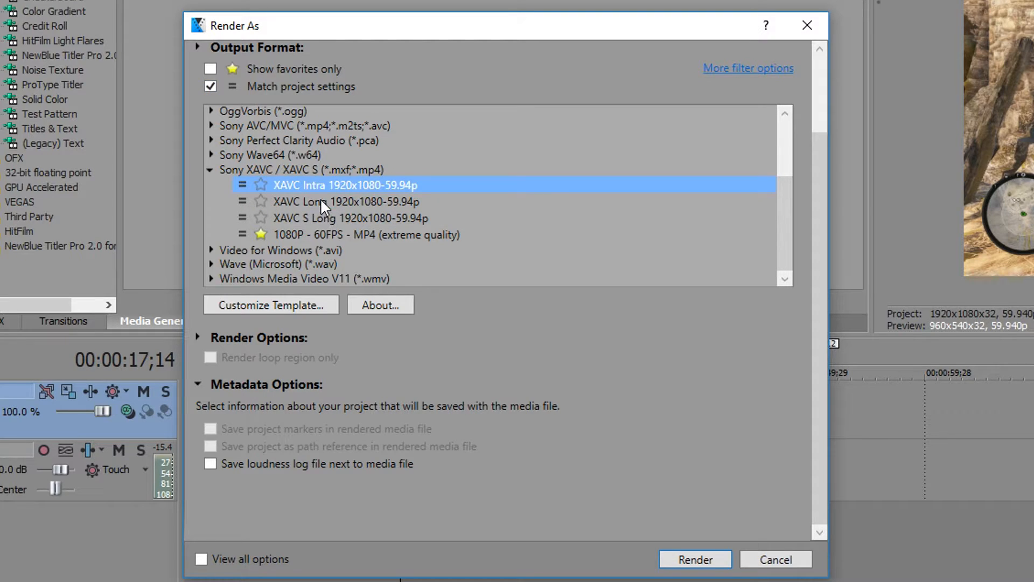
left_click(321, 201)
left_click(302, 173)
left_click(302, 184)
left_click(302, 201)
left_click(304, 218)
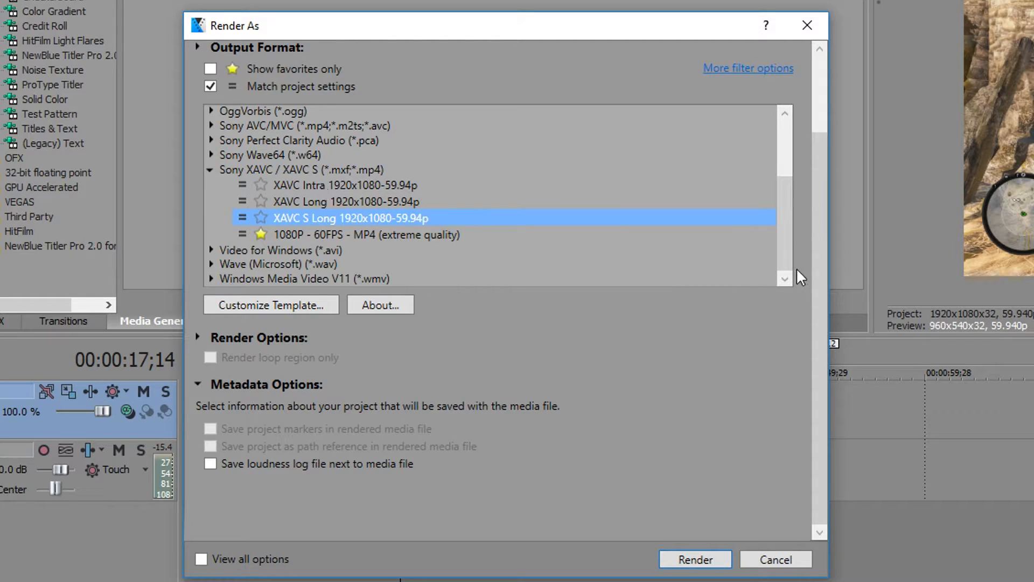
Check the output file extension produced by the XAVC Intra and XAVC Long 1920x1080-59.94p templates
scroll(819, 323, "up", 3)
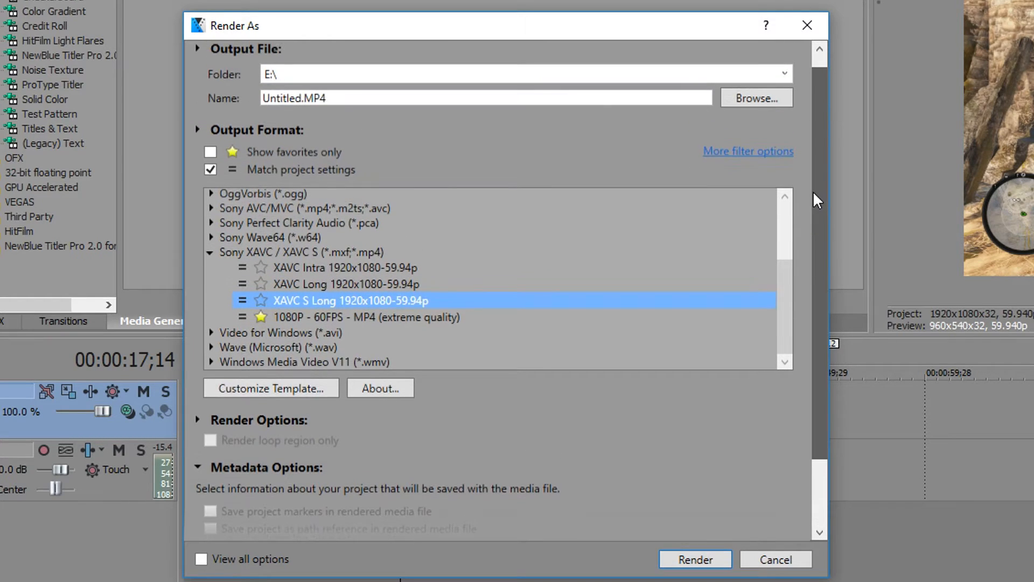
left_click(311, 268)
left_click_drag(334, 99, 308, 98)
left_click(321, 97)
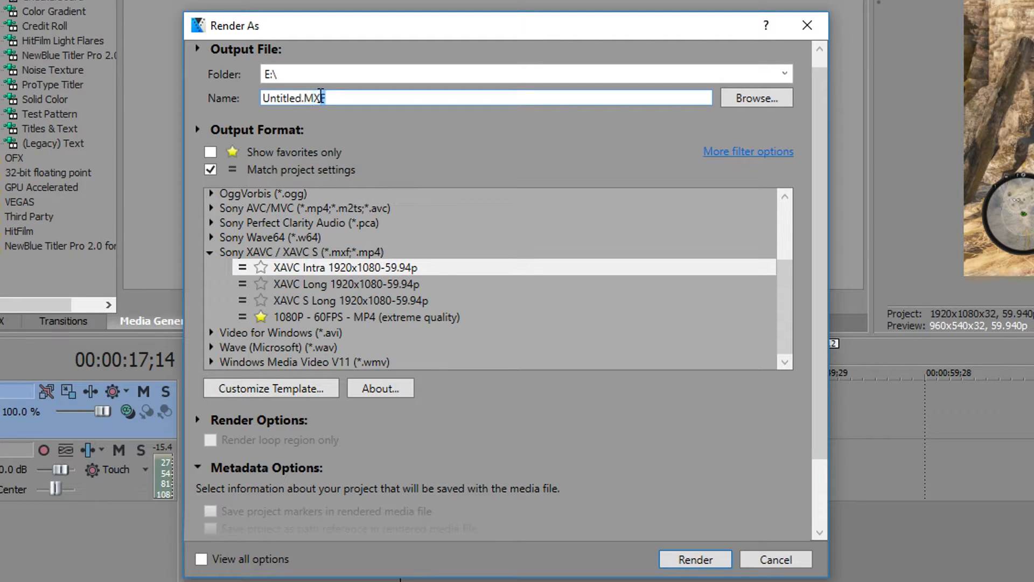
left_click(332, 284)
mouse_move(329, 97)
left_mouse_down()
mouse_move(301, 98)
mouse_move(326, 98)
left_mouse_up()
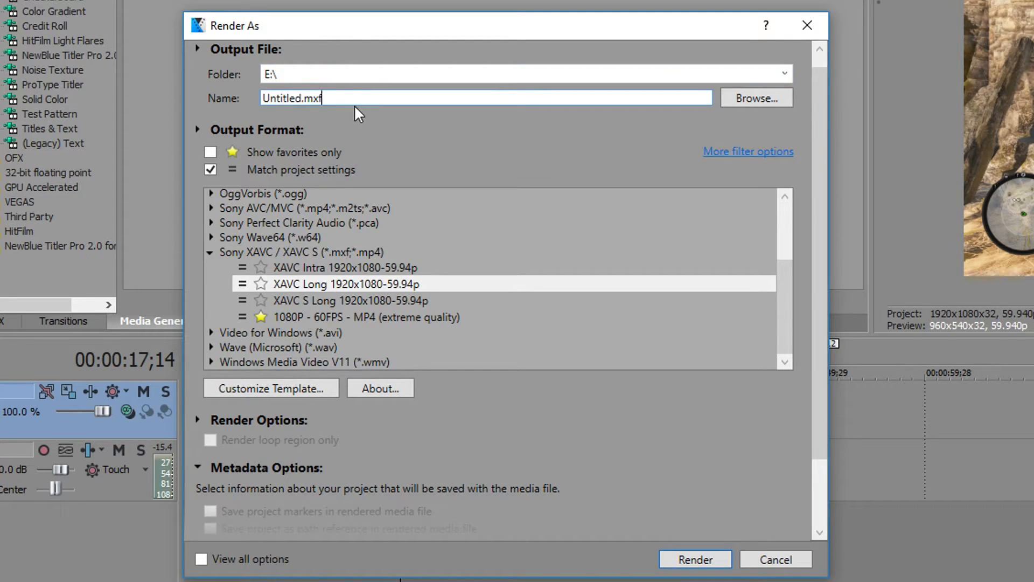
left_click_drag(322, 99, 302, 102)
left_click(326, 97)
left_click_drag(325, 98, 303, 98)
Select the XAVC S Long 1920x1080-59.94p template, check its file extension, and open it for customizing
left_click(315, 300)
left_click_drag(327, 98, 307, 98)
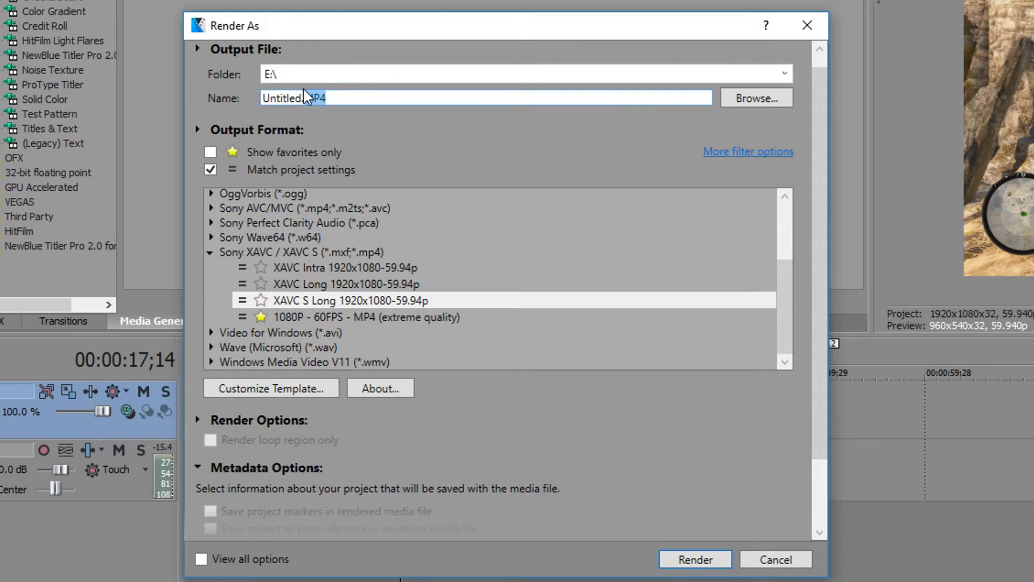
left_click(282, 388)
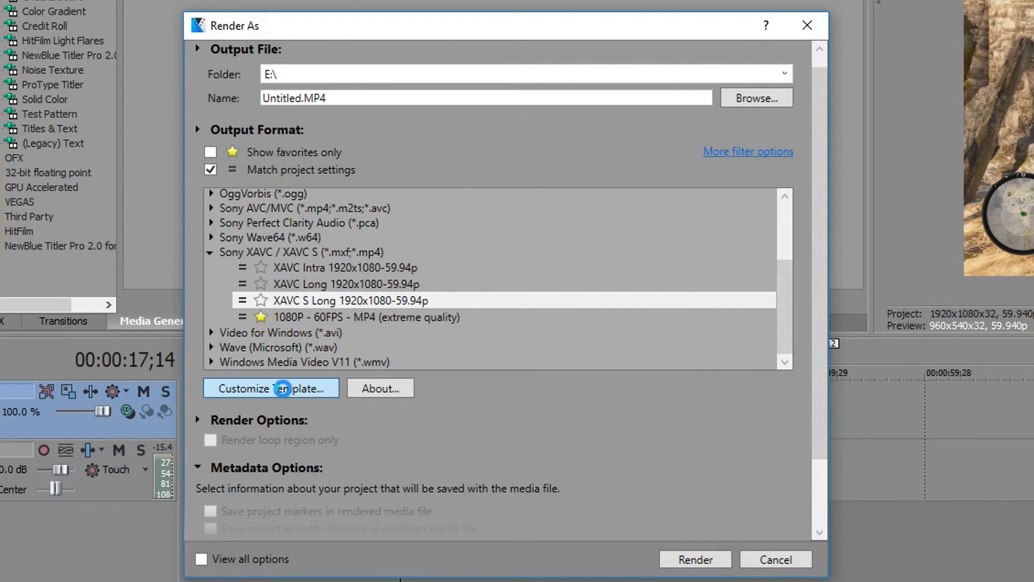
Set the template's video to the XAVC S format with a 1920 x 1080 (HD) frame size and a 59.940p frame rate
left_click(539, 236)
left_click(545, 245)
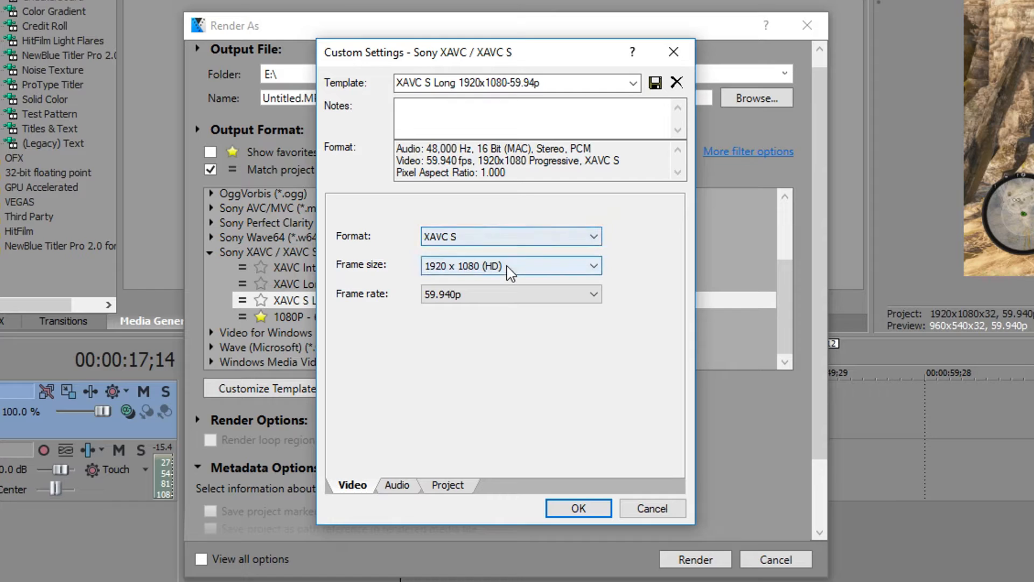
left_click(507, 266)
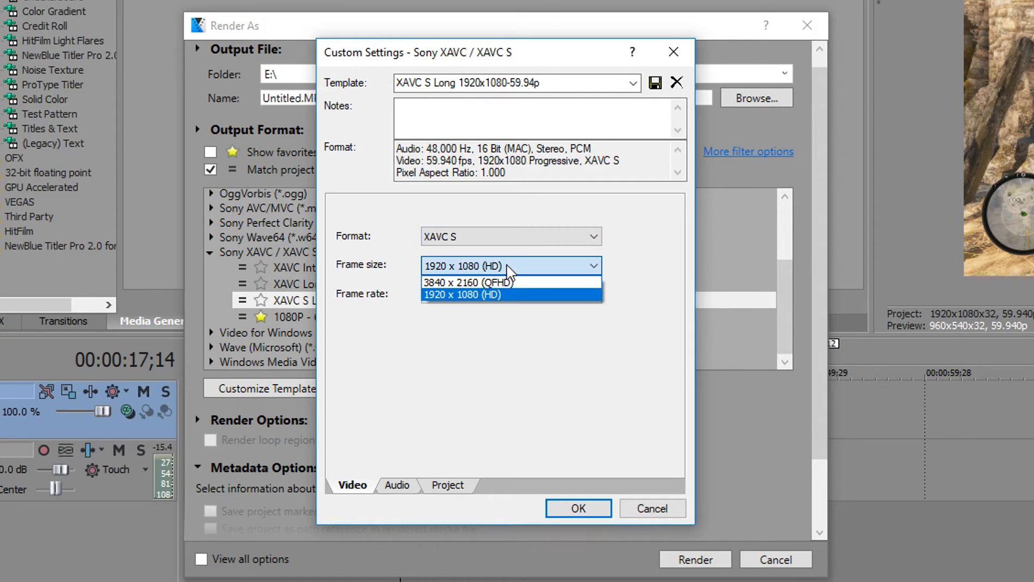
left_click(514, 294)
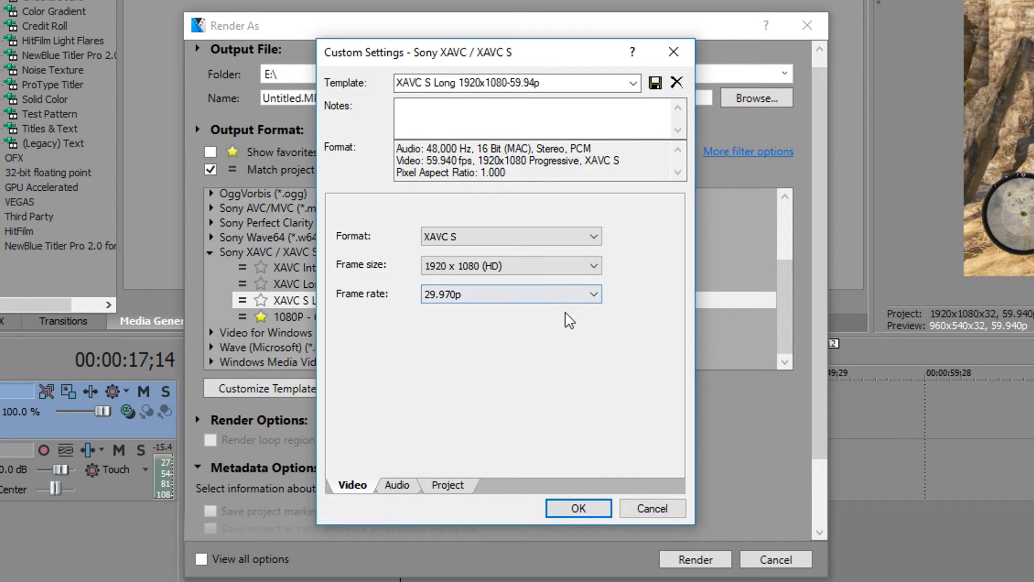
left_click(558, 297)
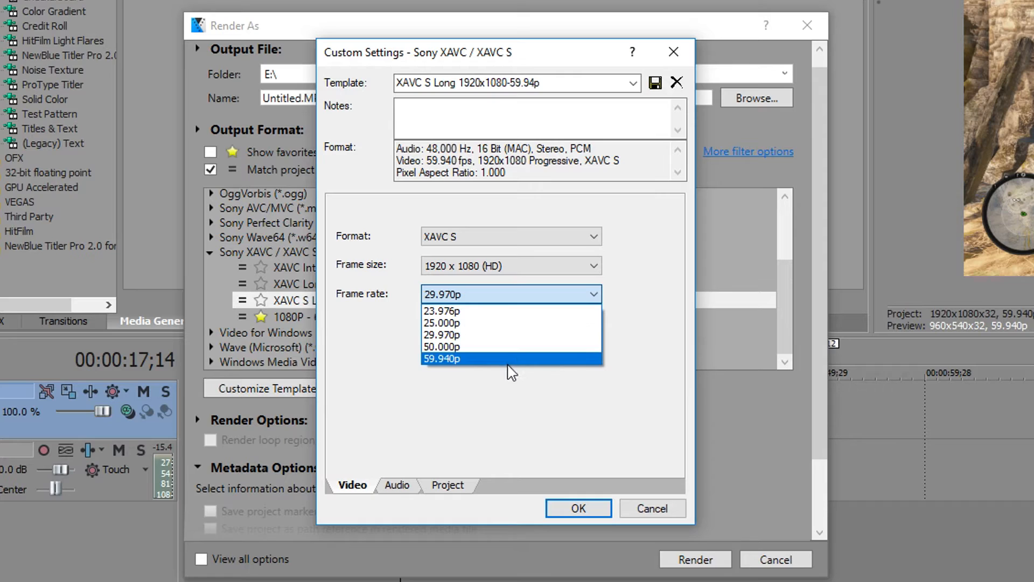
left_click(466, 358)
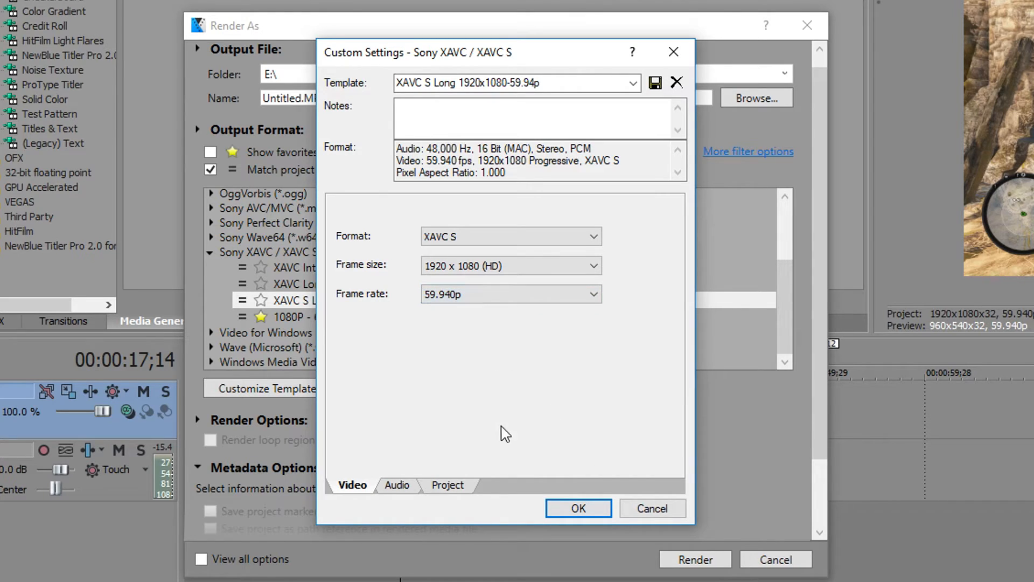
Check the template's audio options, then set its video rendering quality to Best and accept the custom settings
left_click(391, 485)
left_click(538, 291)
left_click(538, 293)
left_click(448, 485)
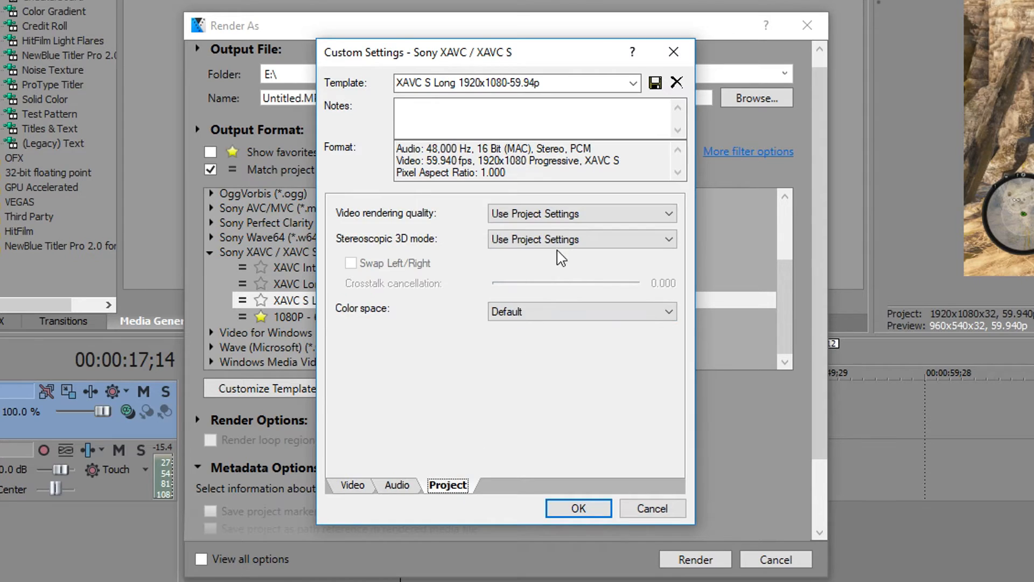
left_click(555, 213)
left_click(534, 274)
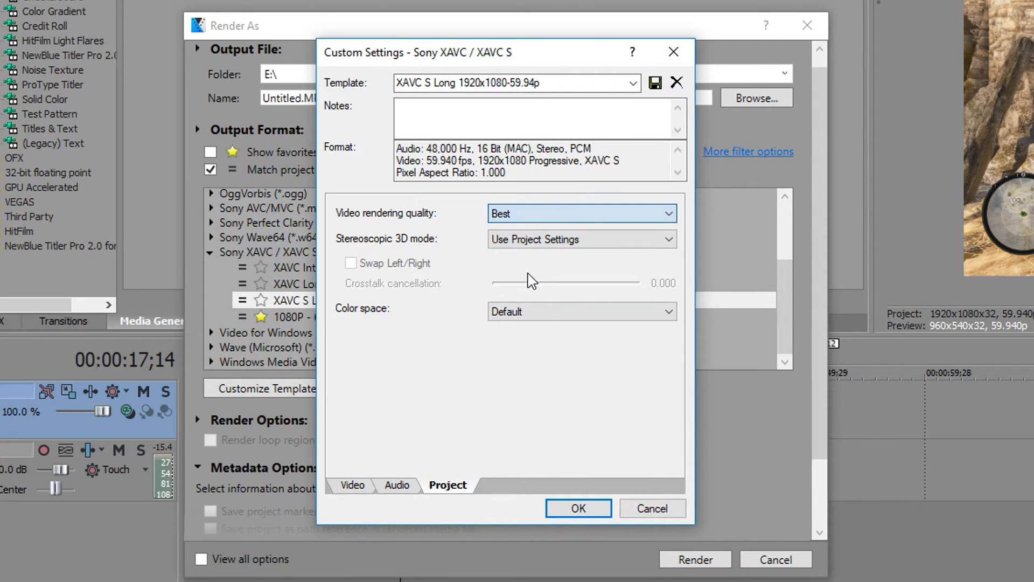
left_click(563, 512)
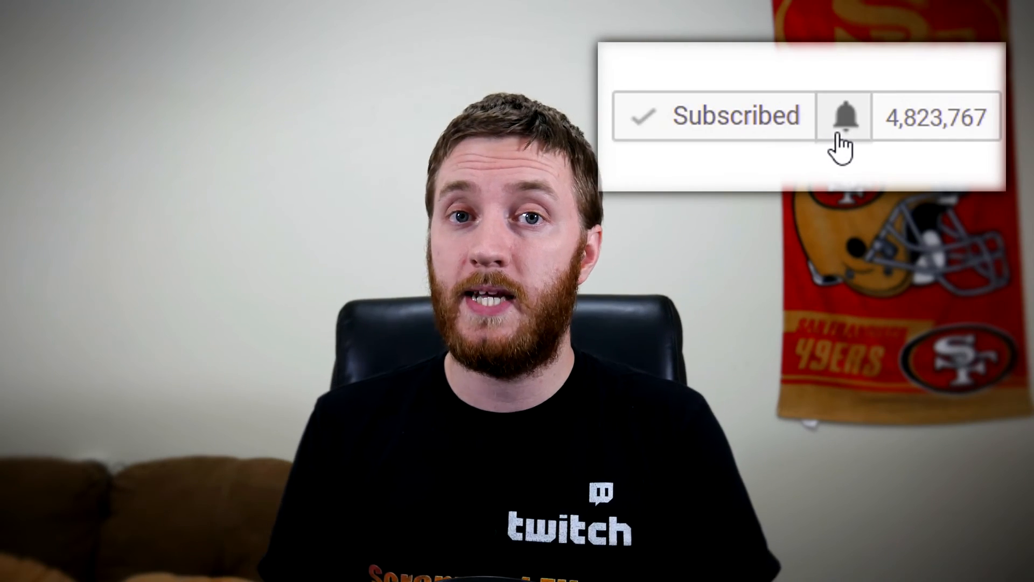
left_click(654, 48)
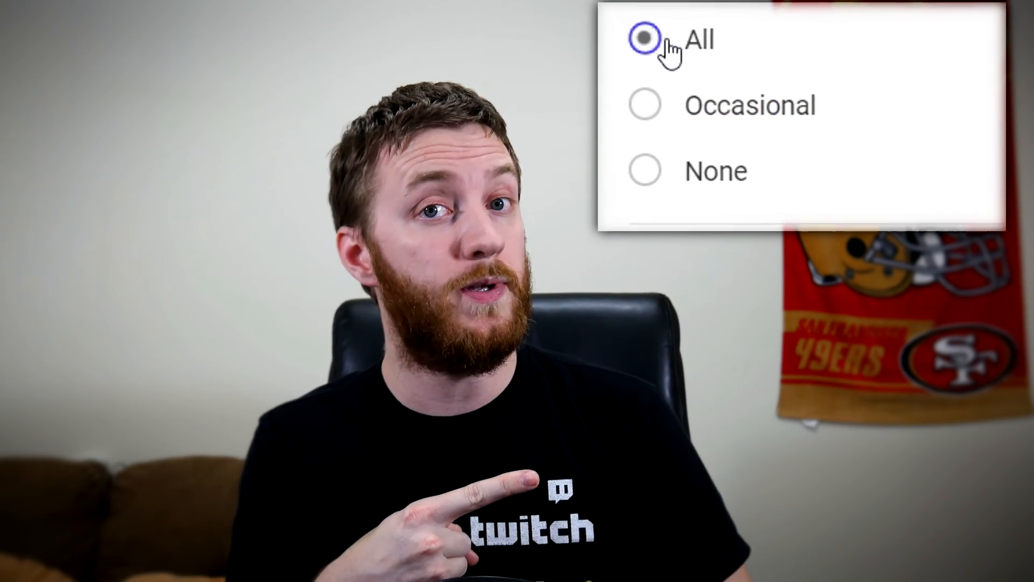